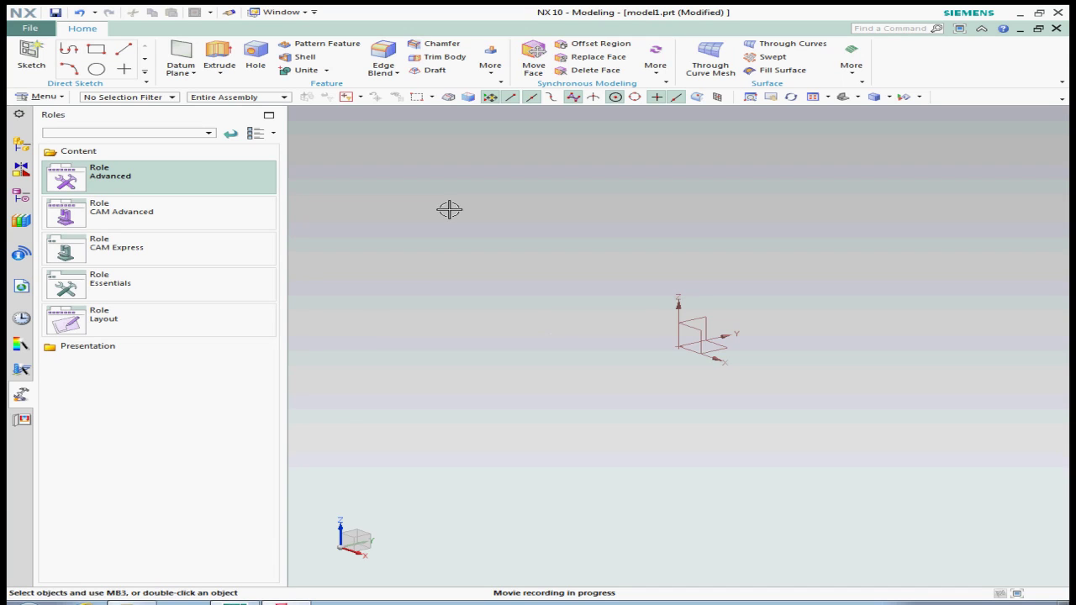
Add 2D Manikin and 3D Curve Blend to a left border bar, then bring up Customize Keyboard
key("ctrl+1")
left_click_drag(819, 281, 312, 163)
mouse_move(798, 296)
left_mouse_down()
mouse_move(321, 175)
mouse_move(324, 130)
left_mouse_up()
left_click(808, 437)
Assign keyboard shortcut 1 to the Insert > Surface > X-Form command
left_click(557, 296)
left_click(767, 301)
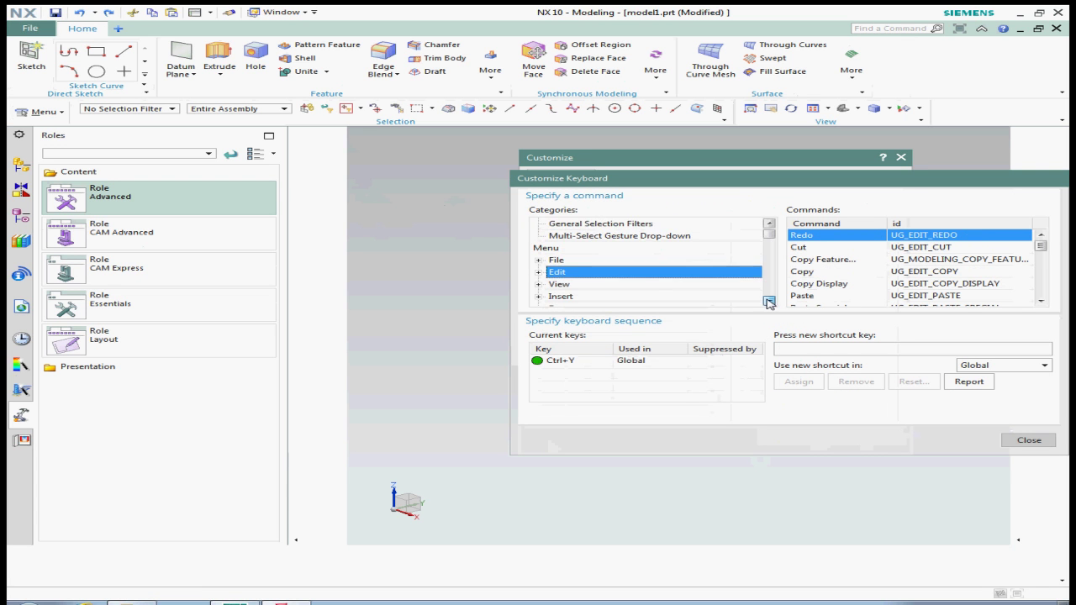
left_click(541, 277)
scroll(766, 301, "down", 5)
scroll(767, 301, "down", 3)
left_click(580, 235)
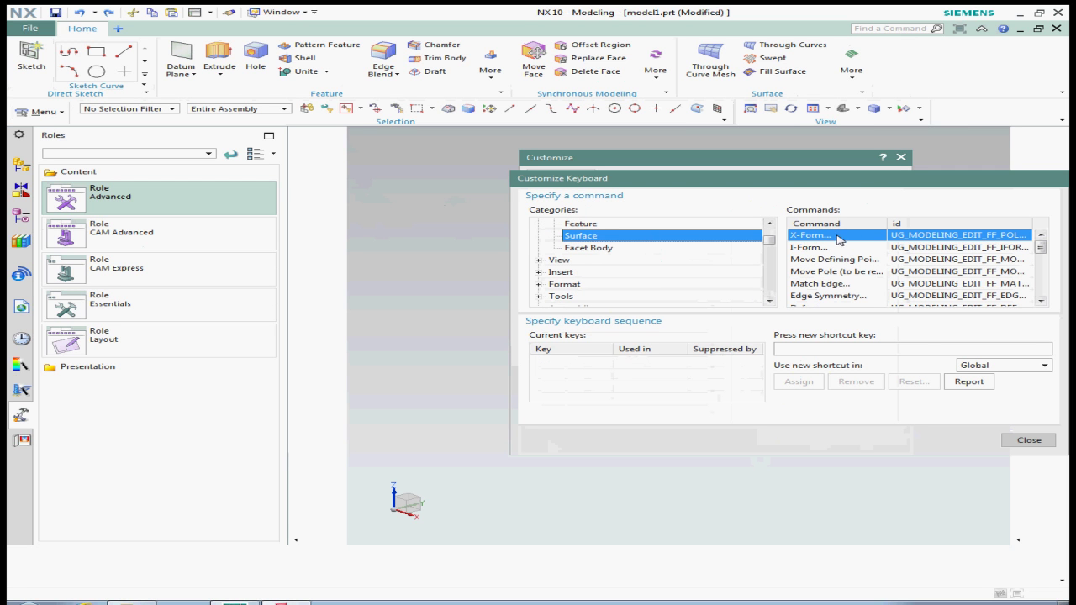
left_click(837, 347)
key("1")
left_click(813, 384)
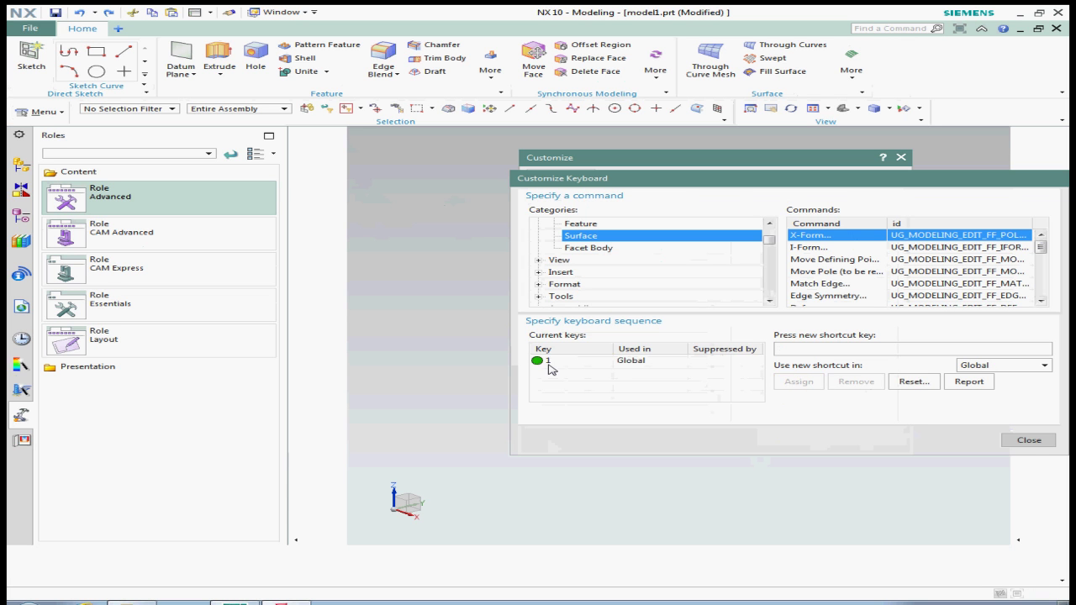
Close both customization dialogs, test shortcut 1, and dismiss the licence error
left_click(1029, 440)
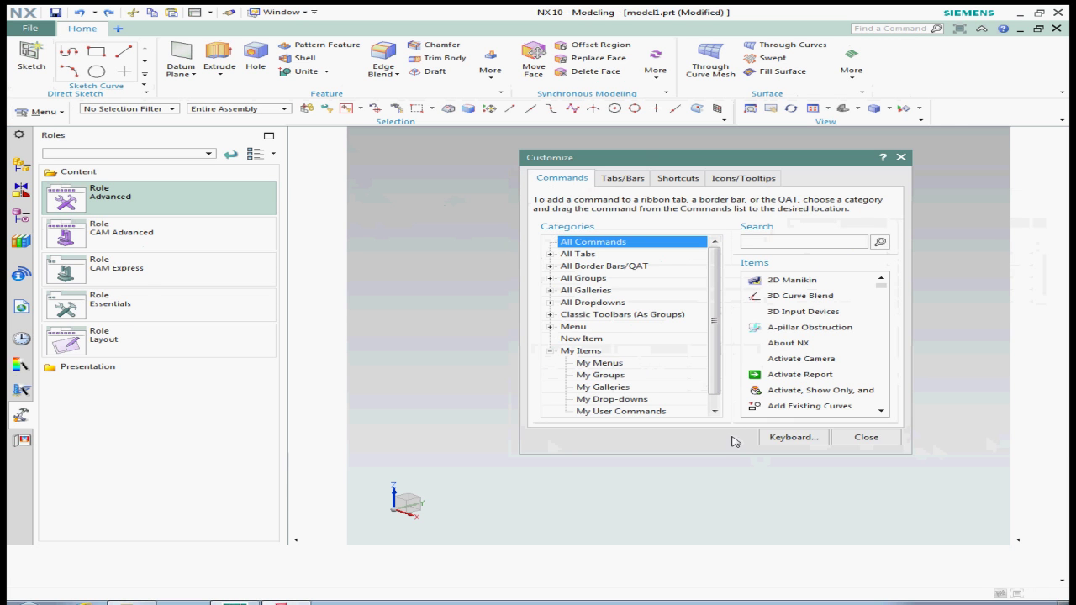
left_click(866, 437)
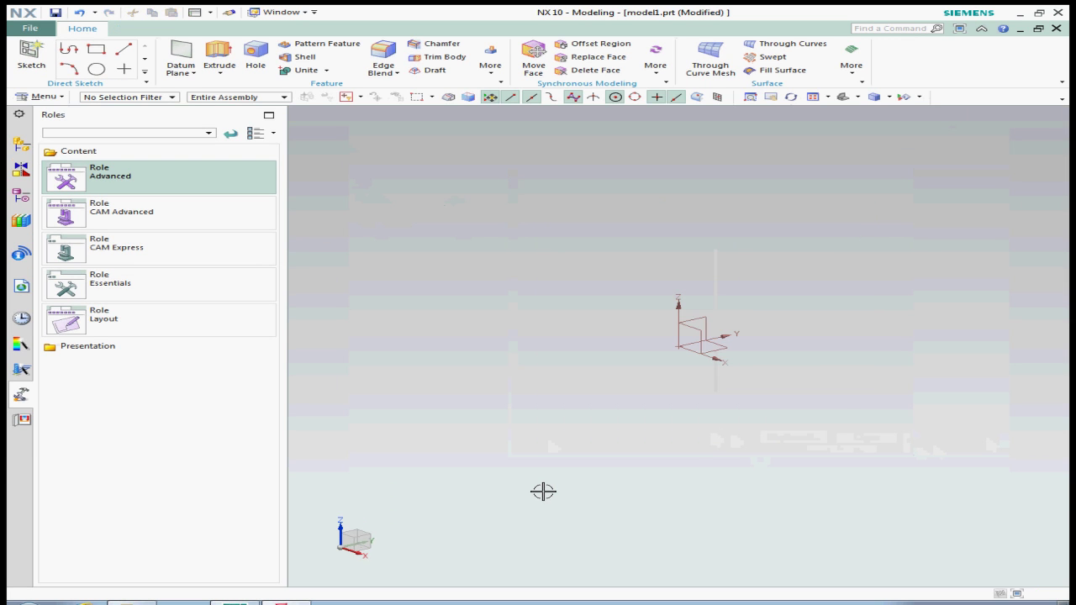
key("1")
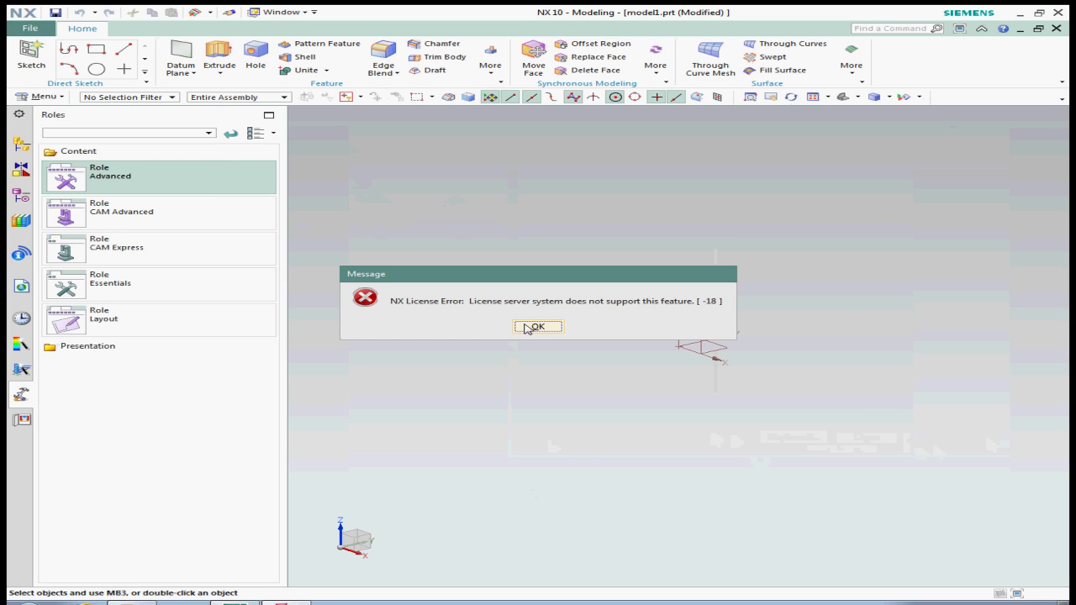
left_click(533, 326)
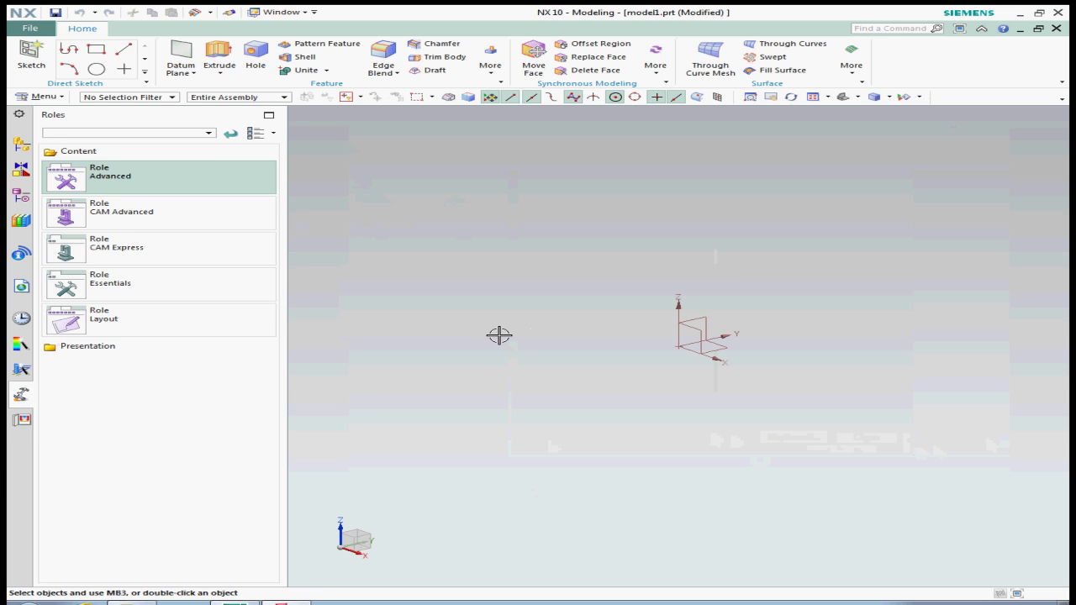
Remove shortcut 1 from X-Form in Customize Keyboard
key("ctrl+1")
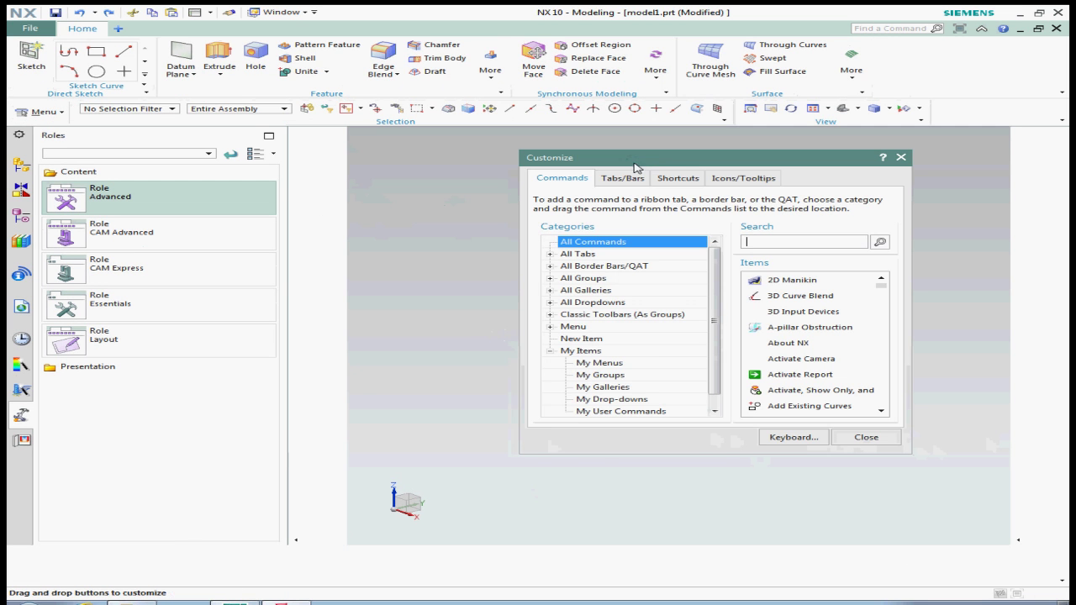
left_click(815, 433)
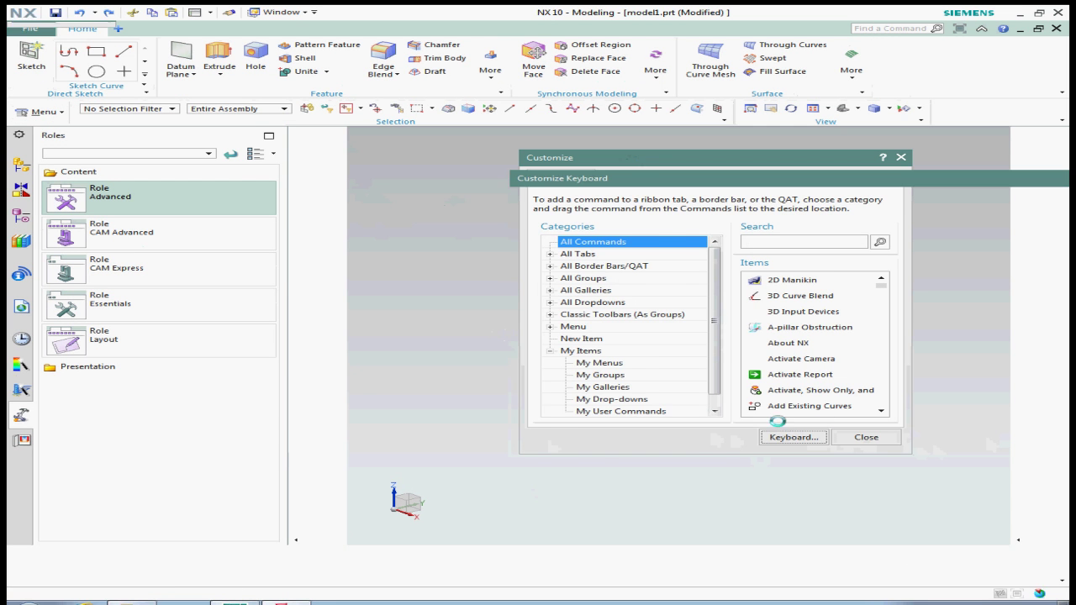
left_click(560, 297)
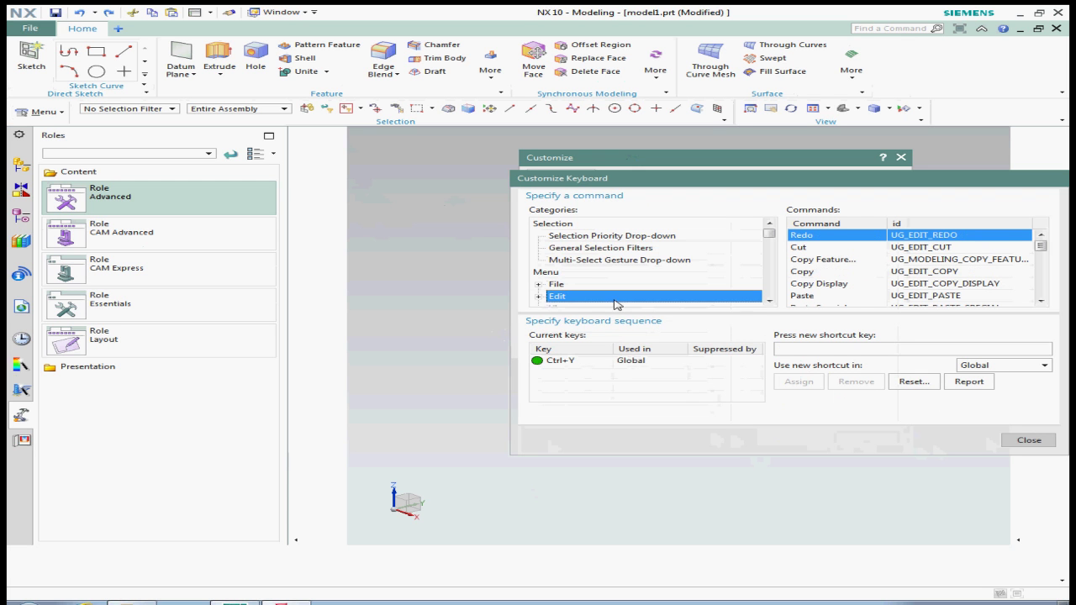
triple_click(769, 300)
left_click(538, 260)
scroll(770, 297, "down", 3)
left_click(589, 237)
left_click(543, 360)
left_click(855, 382)
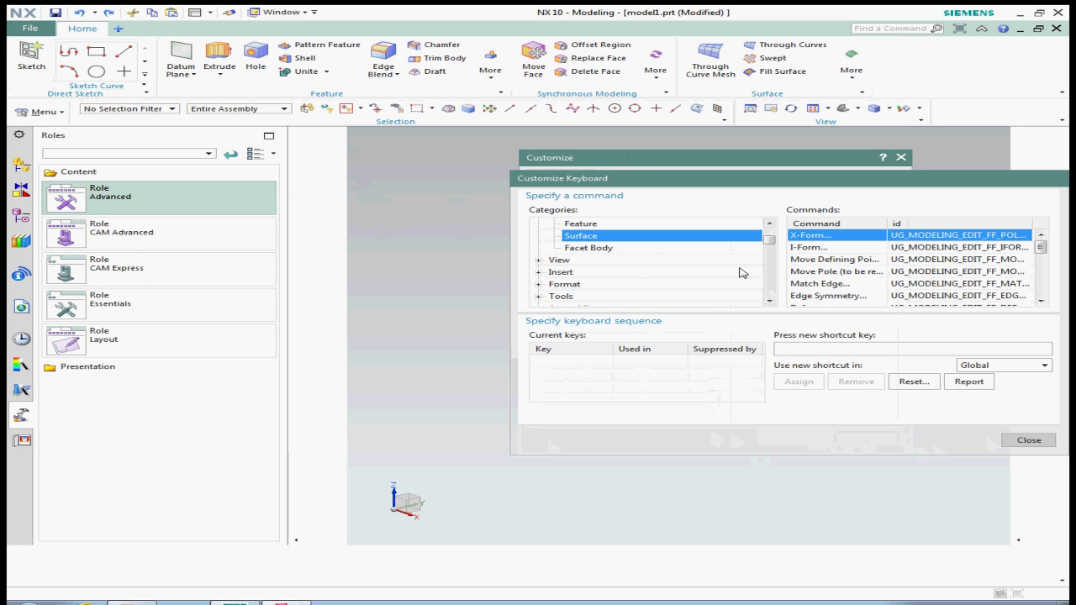
Check the existing shortcuts of Sweep along Guide and Variational Sweep under Insert > Sweep
left_click(538, 272)
left_click(771, 290)
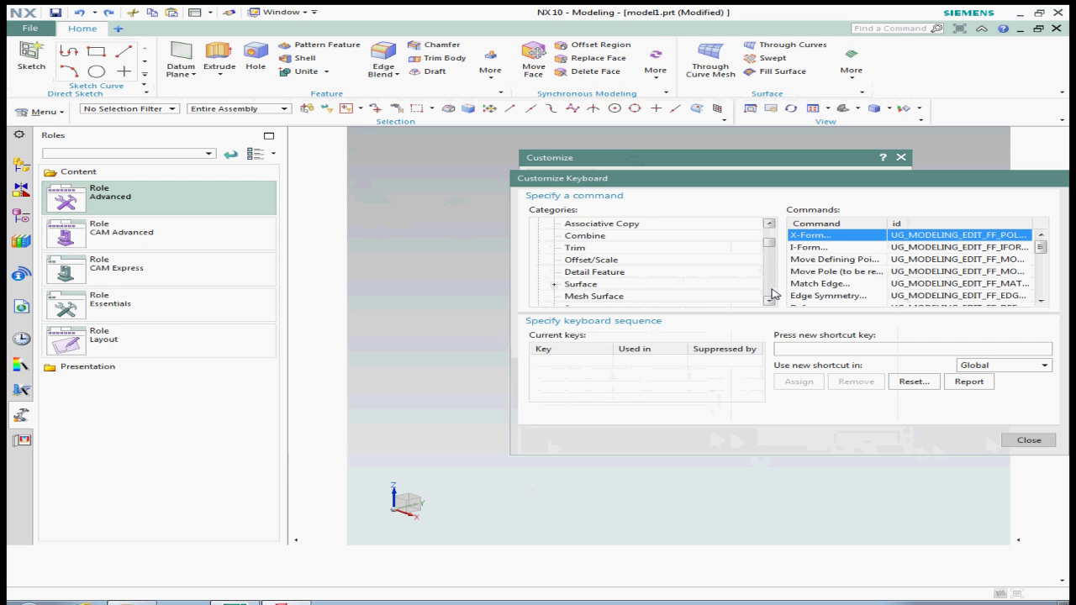
left_click(771, 293)
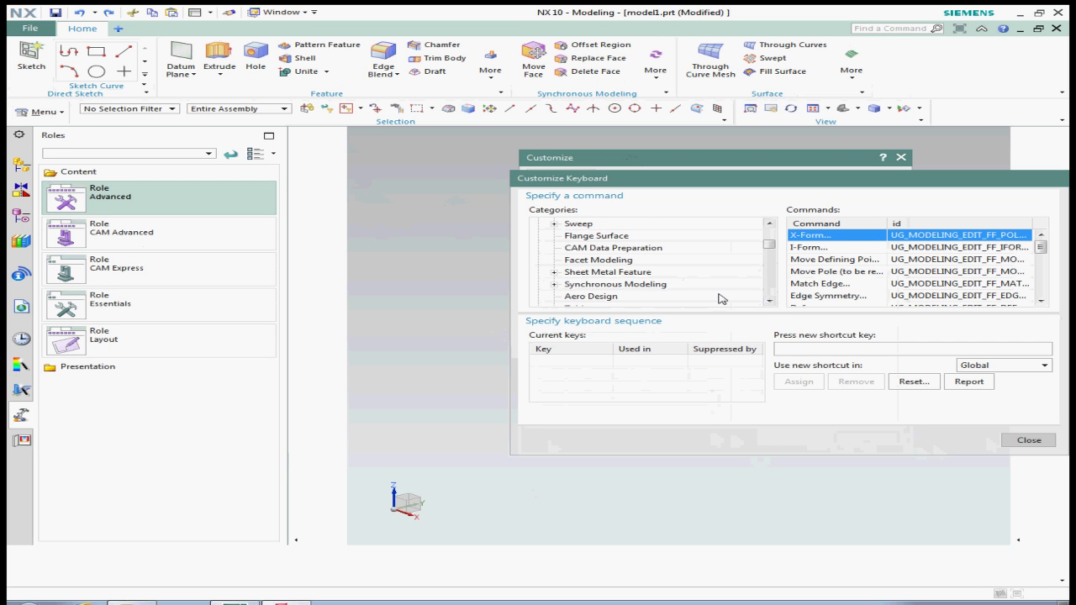
left_click(553, 225)
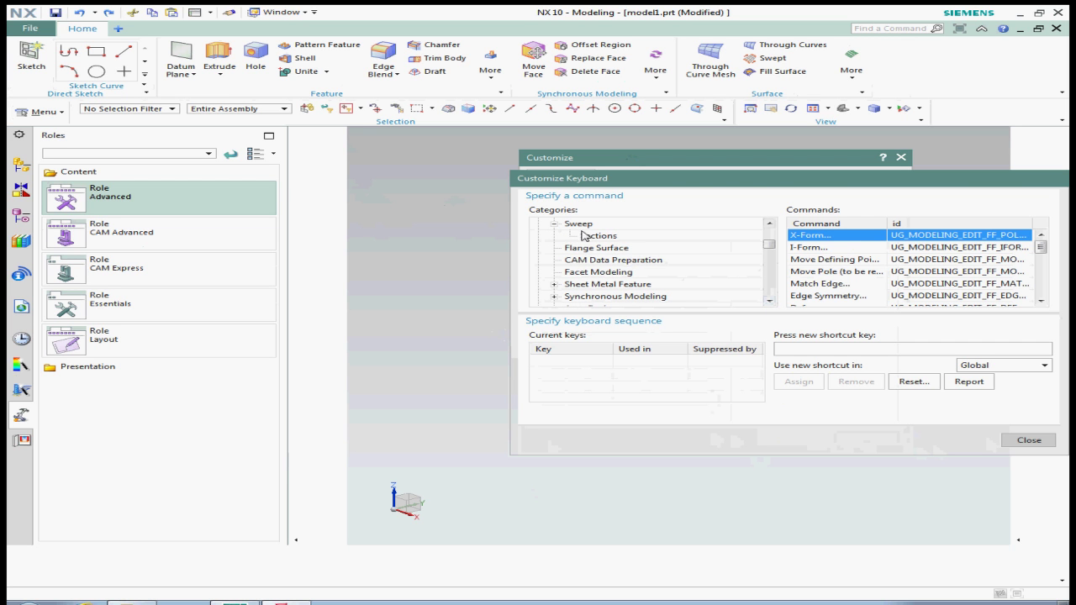
left_click(579, 224)
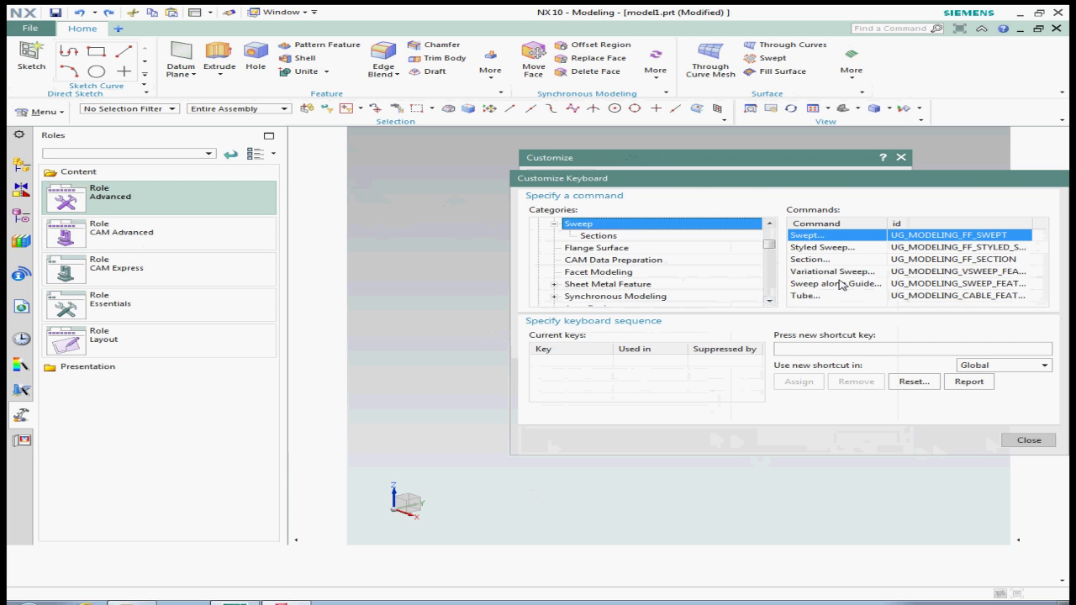
left_click(808, 288)
left_click(811, 276)
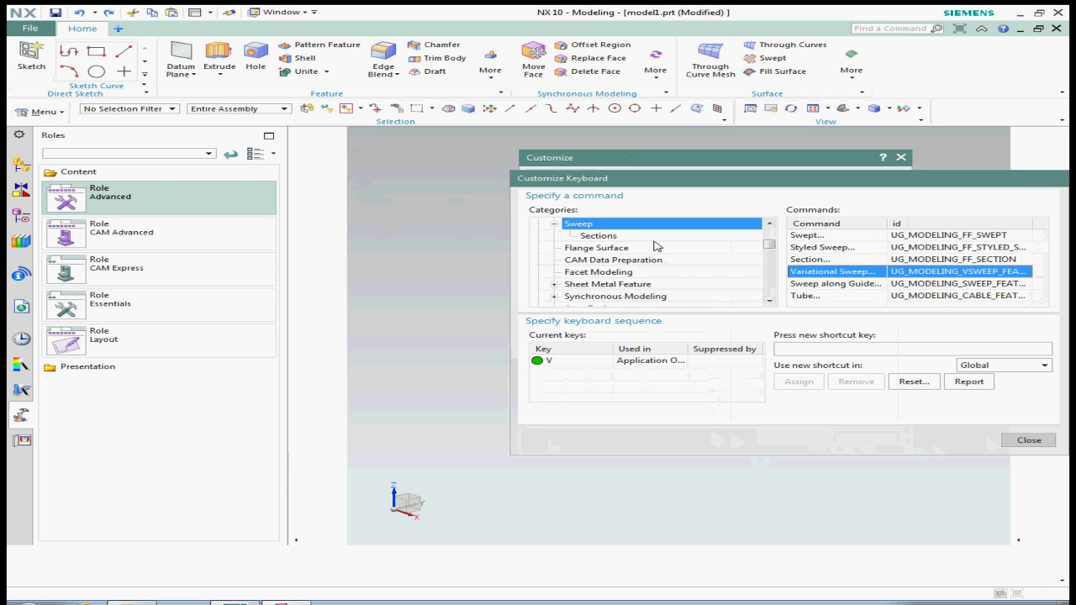
left_click(768, 223)
left_click(769, 223)
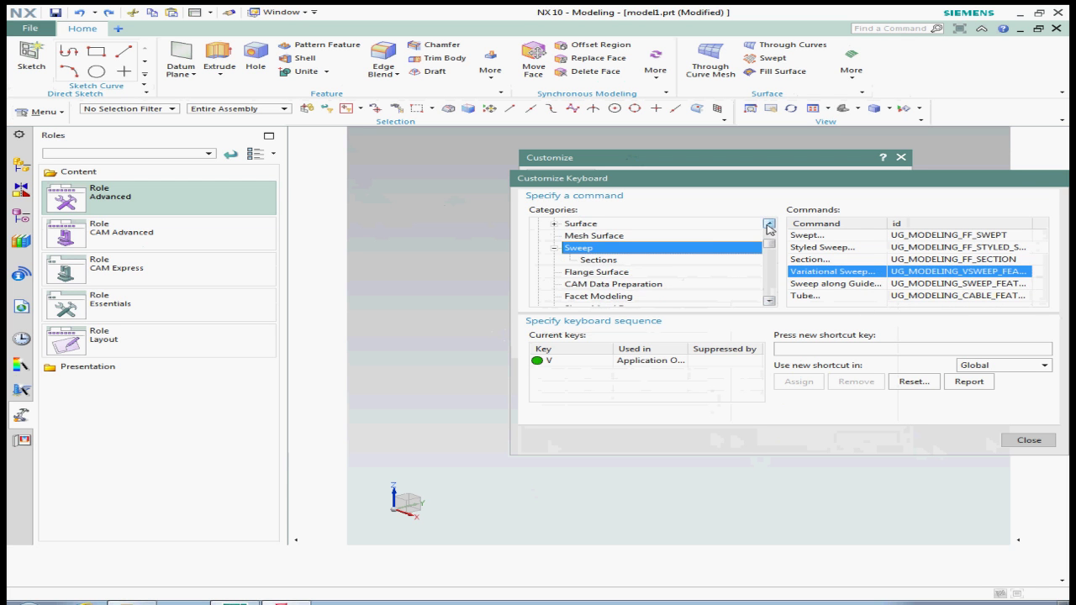
Locate and select the N-sided Surface command under Mesh Surface
left_click(574, 225)
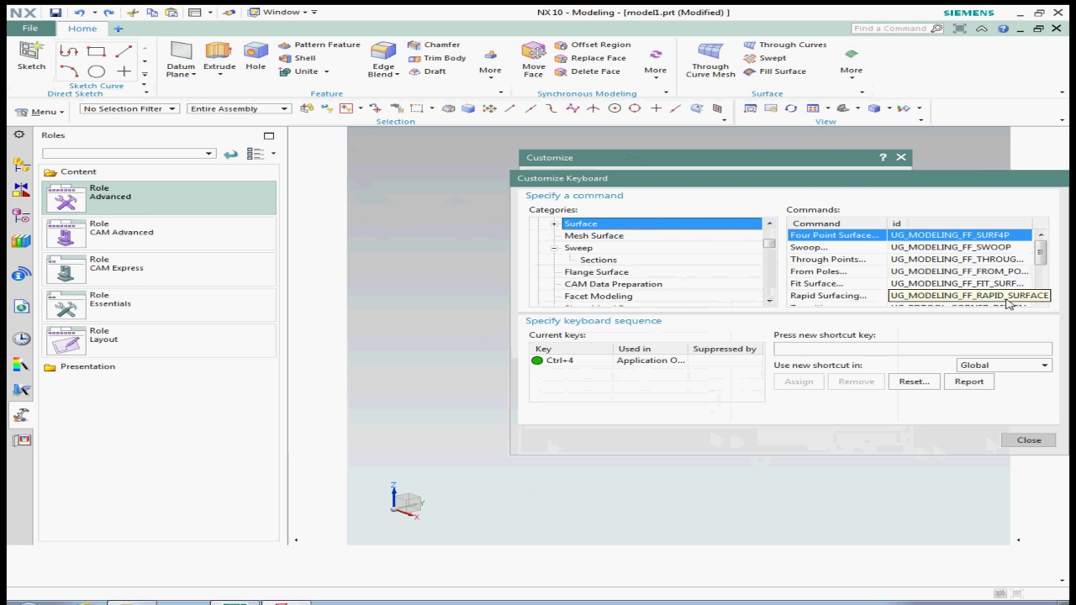
left_click(1040, 301)
left_click(1041, 300)
left_click(1040, 301)
left_click(1040, 301)
left_click(1040, 301)
left_click(1040, 235)
left_click(1040, 236)
left_click(1040, 235)
left_click(1041, 235)
left_click(1040, 236)
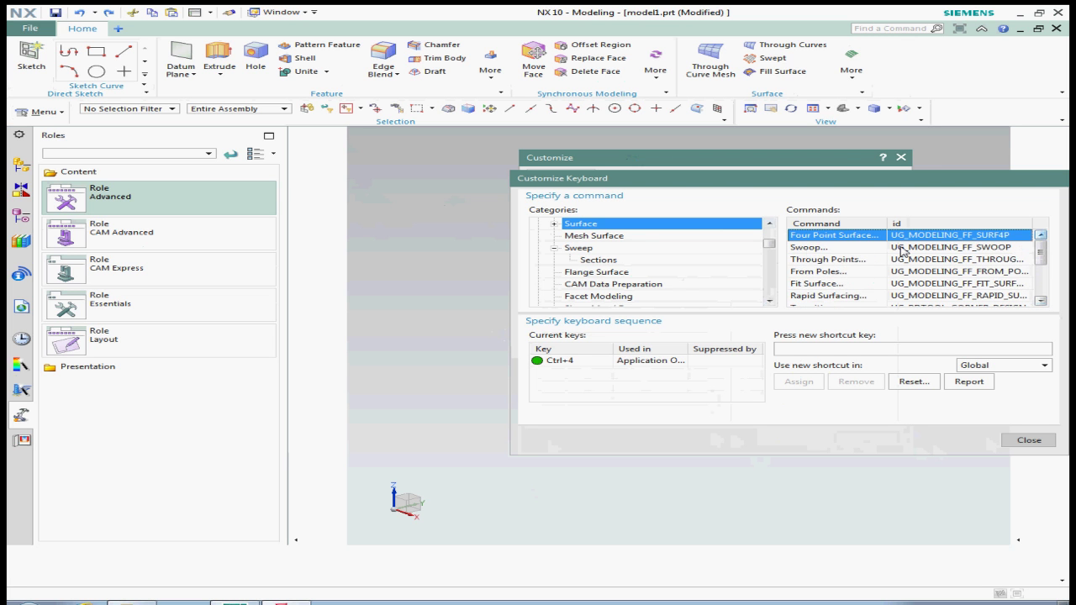
left_click(572, 239)
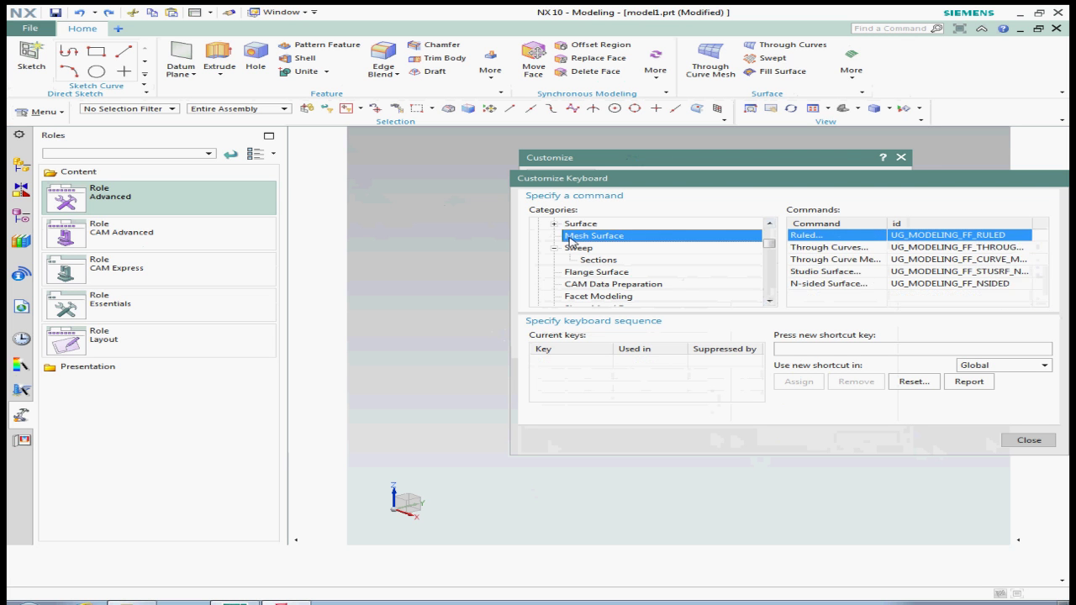
left_click(829, 286)
Assign shortcut 1 to N-sided Surface, replacing the trial N
left_click(790, 349)
key("n")
left_click_drag(793, 348, 763, 347)
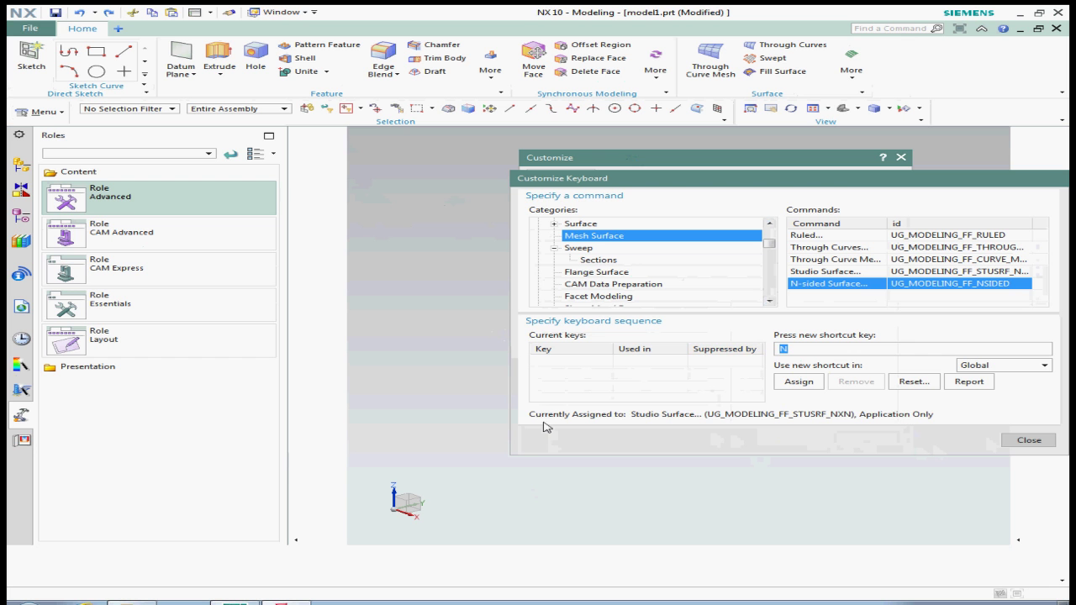
key("1")
left_click(797, 383)
Close the dialogs, launch N-sided Surface with shortcut 1, cancel it, and reopen Customize
left_click(1027, 440)
left_click(860, 437)
key("1")
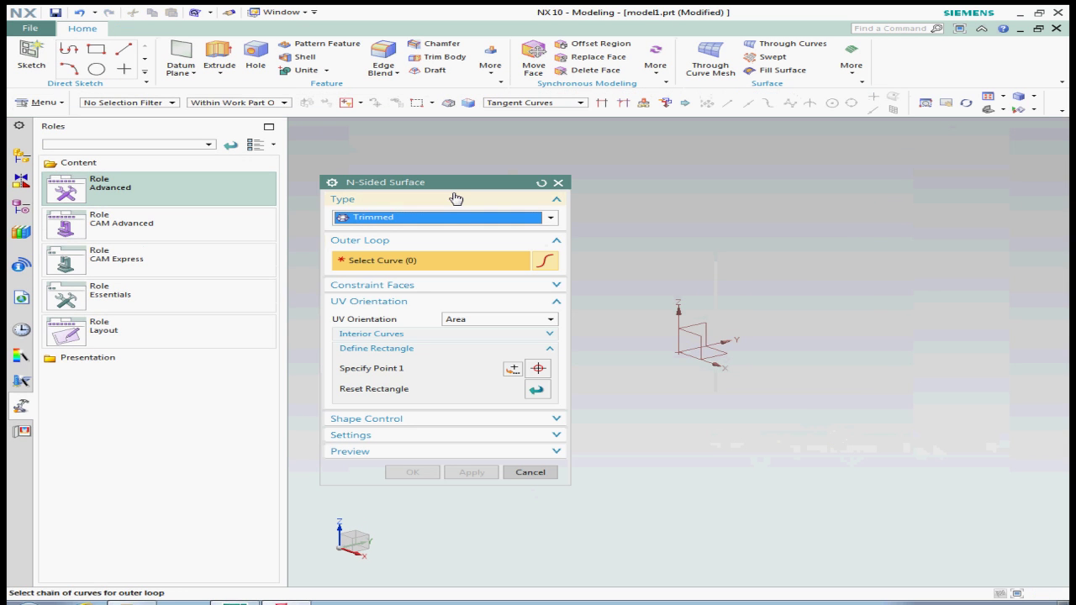
left_click(557, 182)
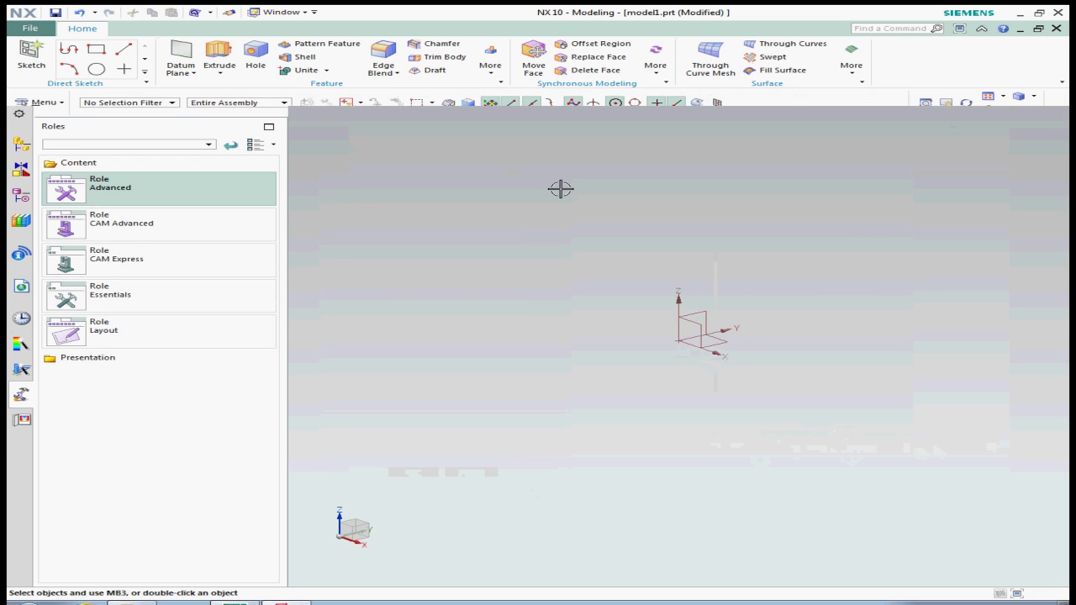
key("ctrl+1")
Create a new custom ribbon tab named VENUS from Tabs/Bars
left_click(622, 178)
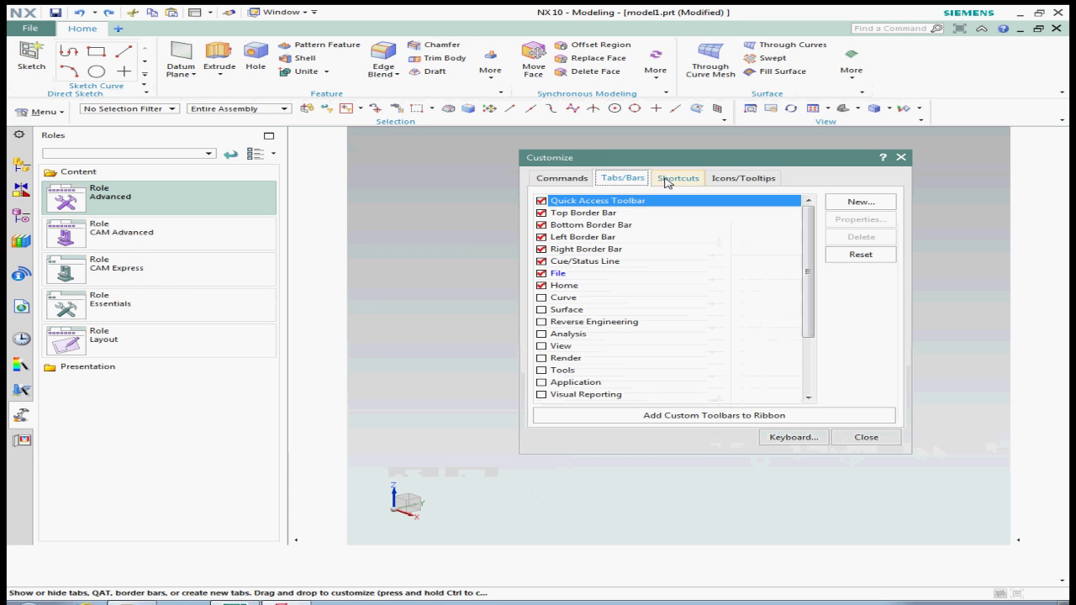
left_click(841, 207)
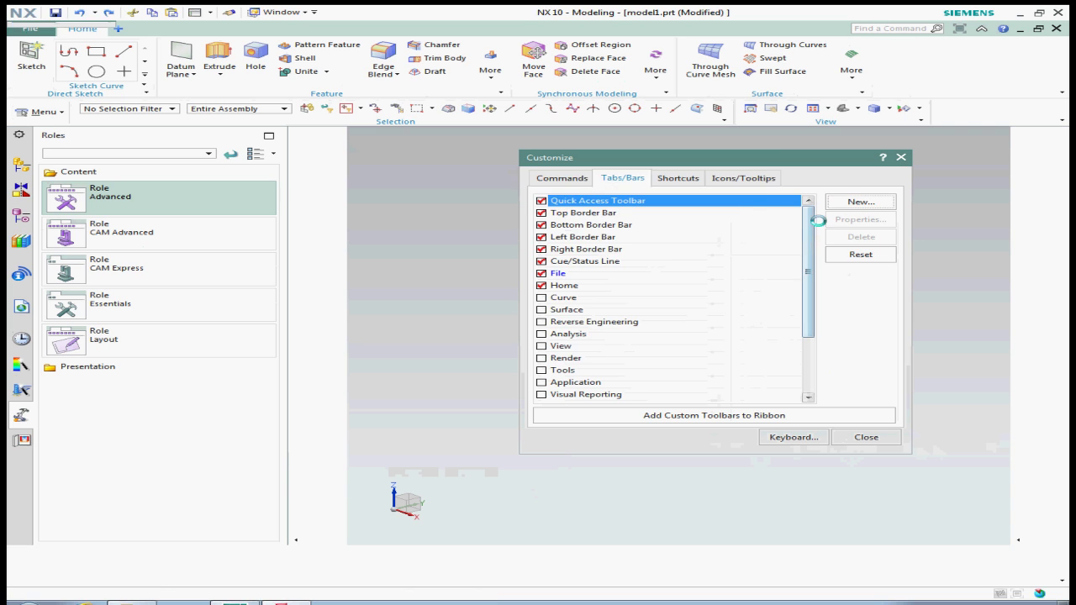
type("VENUS")
left_click(670, 343)
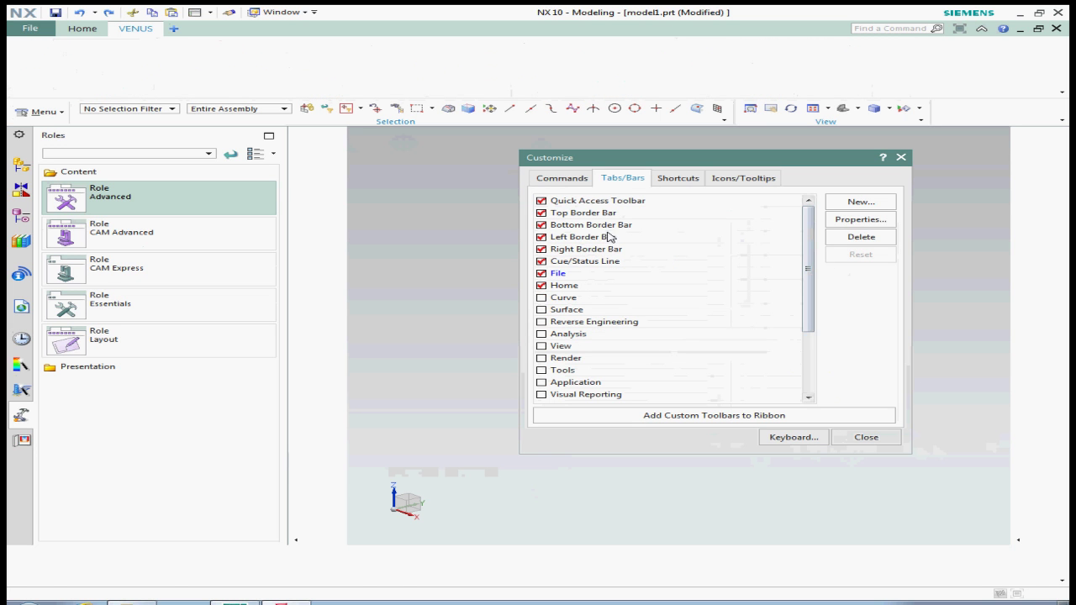
Drag 2D Manikin and 3D Curve Blend onto the VENUS ribbon tab
left_click(560, 180)
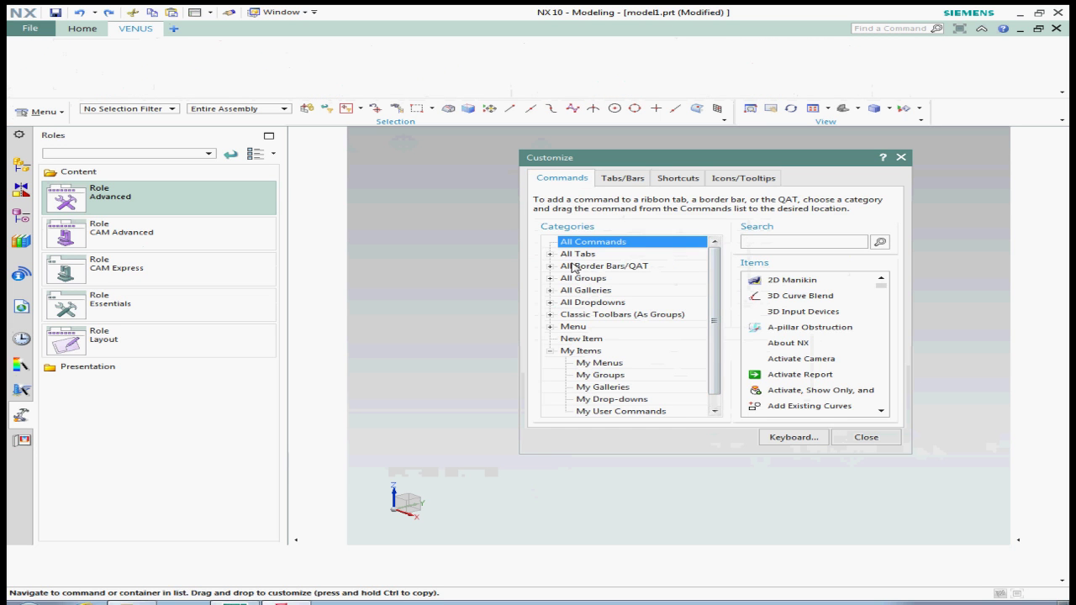
left_click_drag(851, 285, 109, 76)
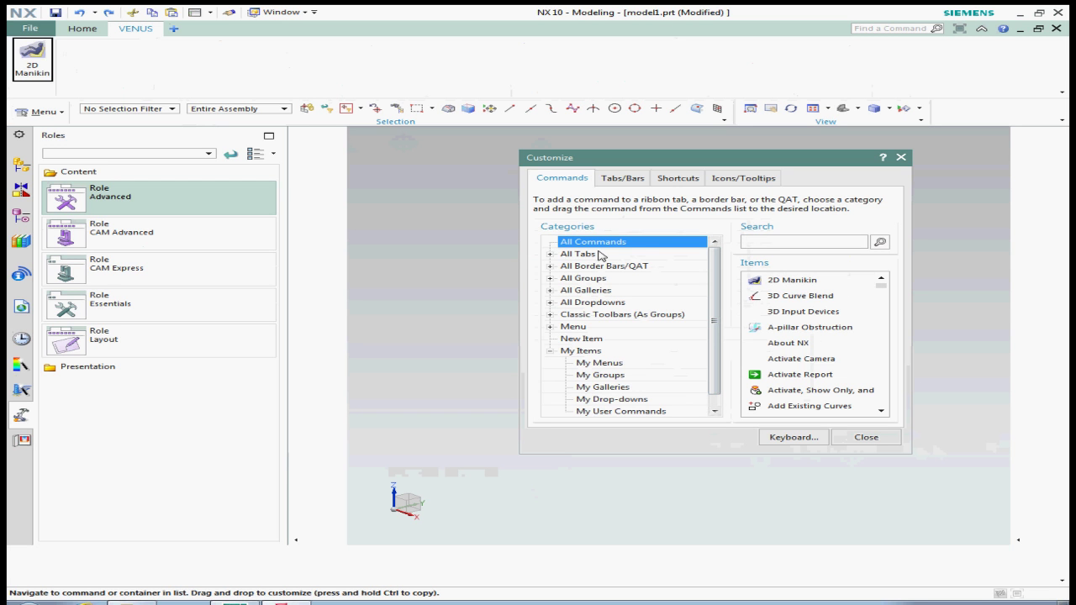
mouse_move(780, 303)
left_mouse_down()
mouse_move(274, 114)
mouse_move(75, 63)
left_mouse_up()
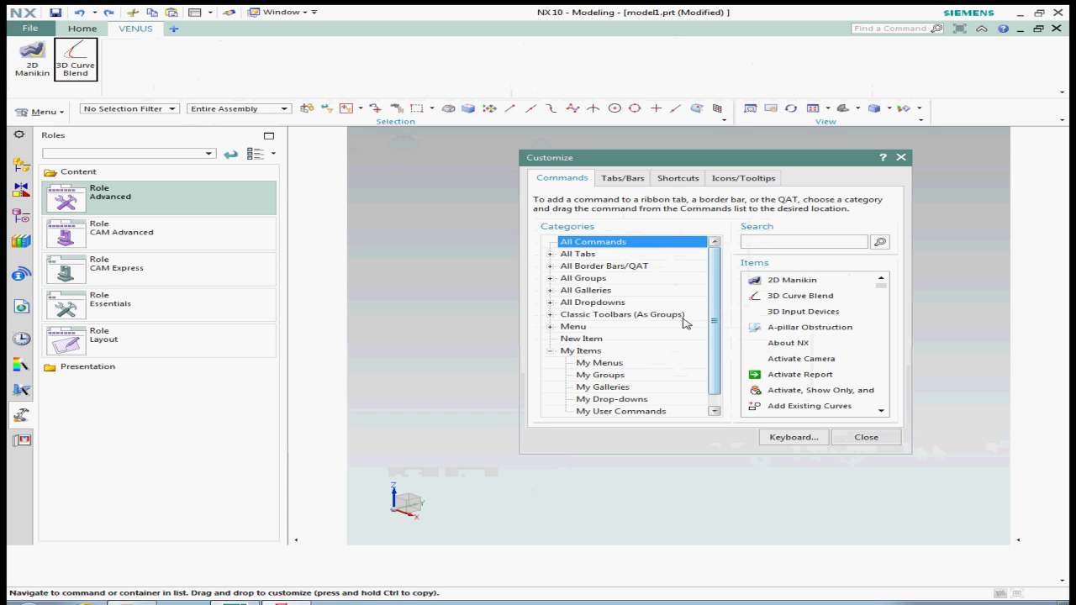
Add the File and Insert menus to the VENUS tab and close Customize
left_click(572, 327)
left_click(777, 284)
left_click_drag(776, 284, 113, 67)
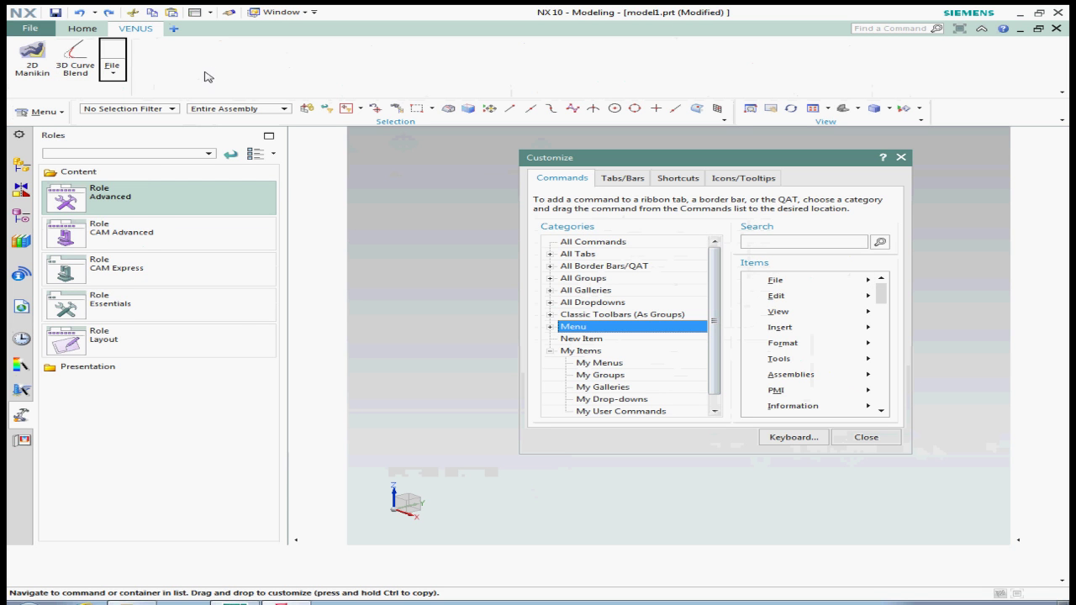
left_click(113, 74)
left_click(114, 78)
left_click_drag(778, 327, 146, 63)
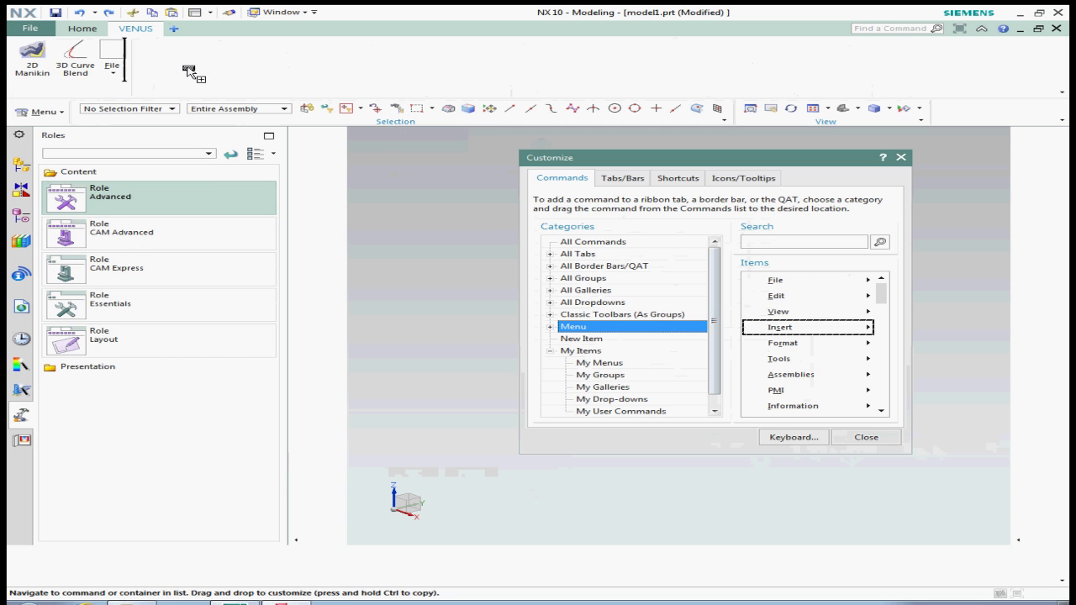
left_click(864, 437)
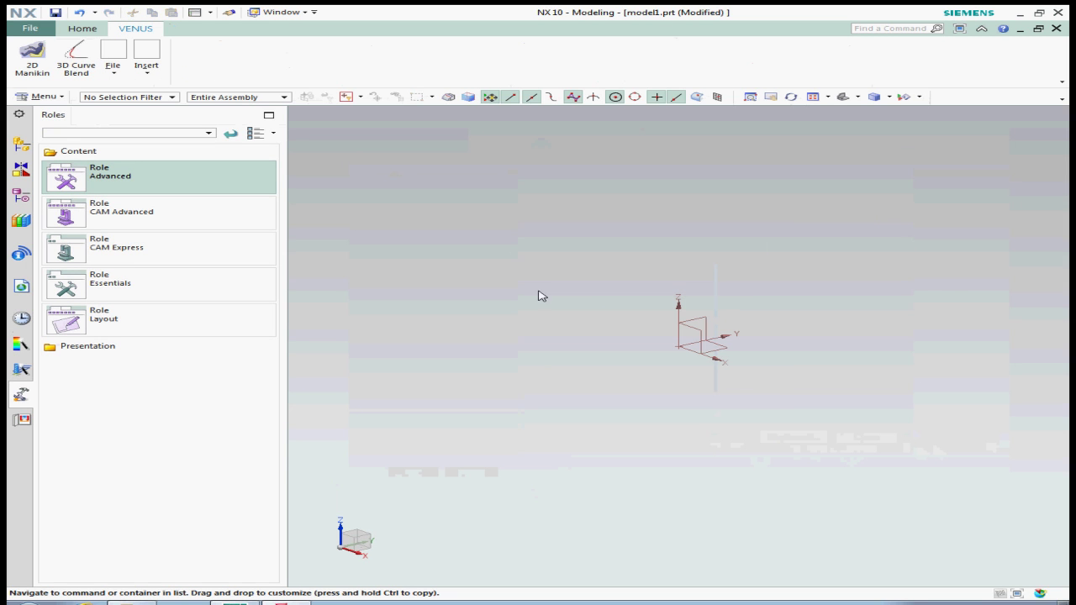
Save a new role file VENUS.mtx on the Desktop with the role named VENUS
key("ctrl+2")
left_click(375, 271)
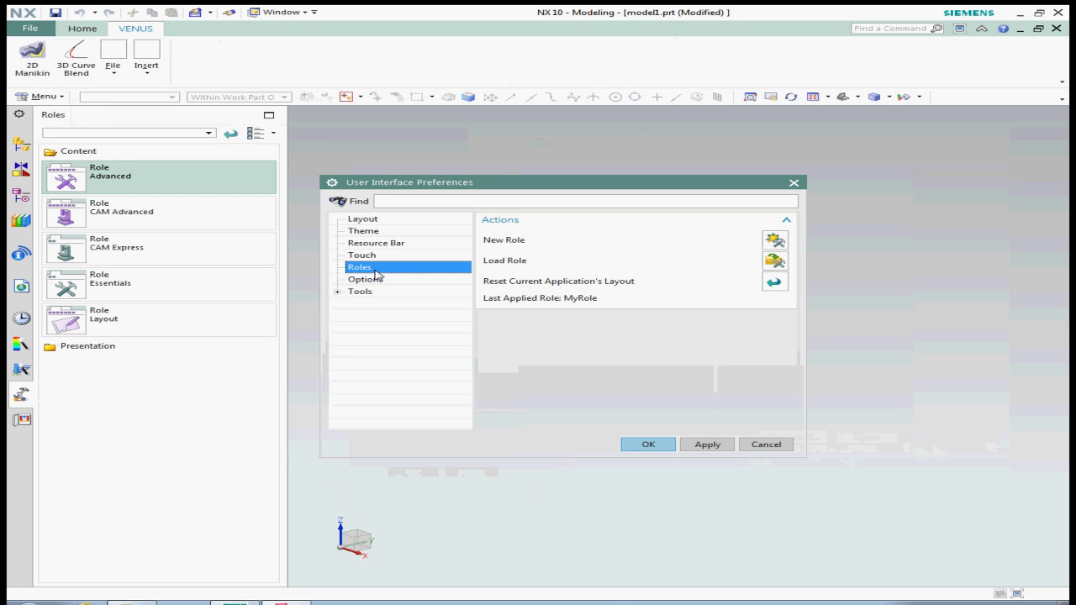
left_click(774, 240)
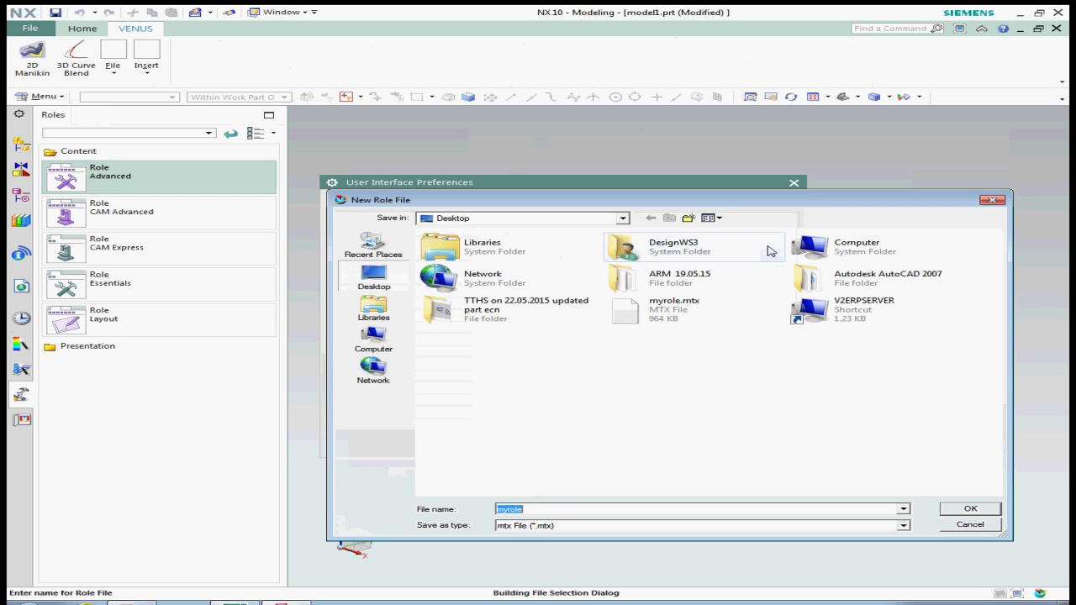
left_click(538, 512)
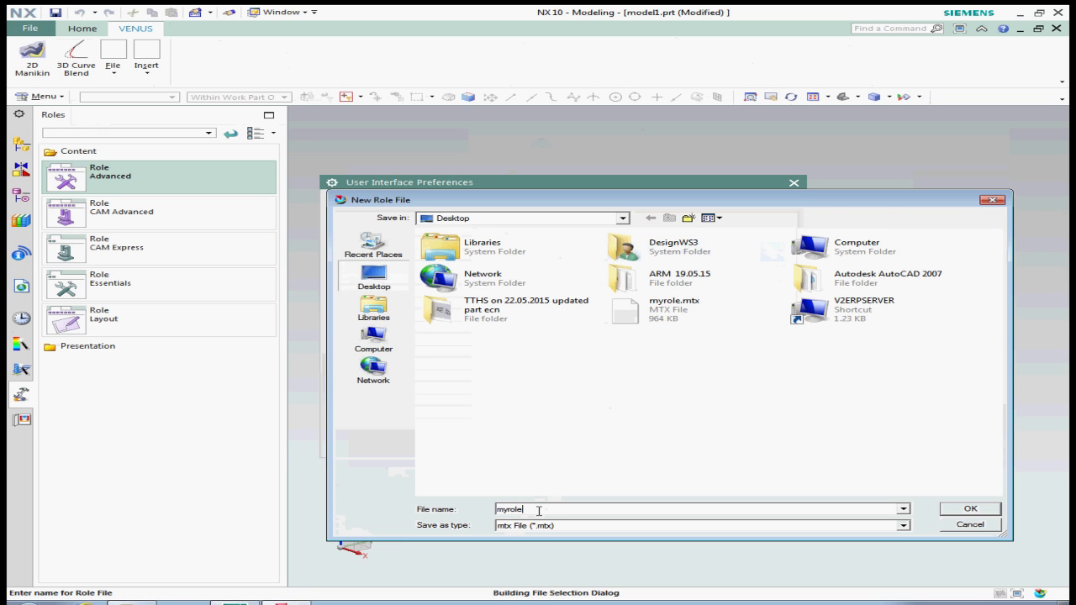
key("BackSpace")
key("BackSpace")
key("BackSpace")
key("BackSpace")
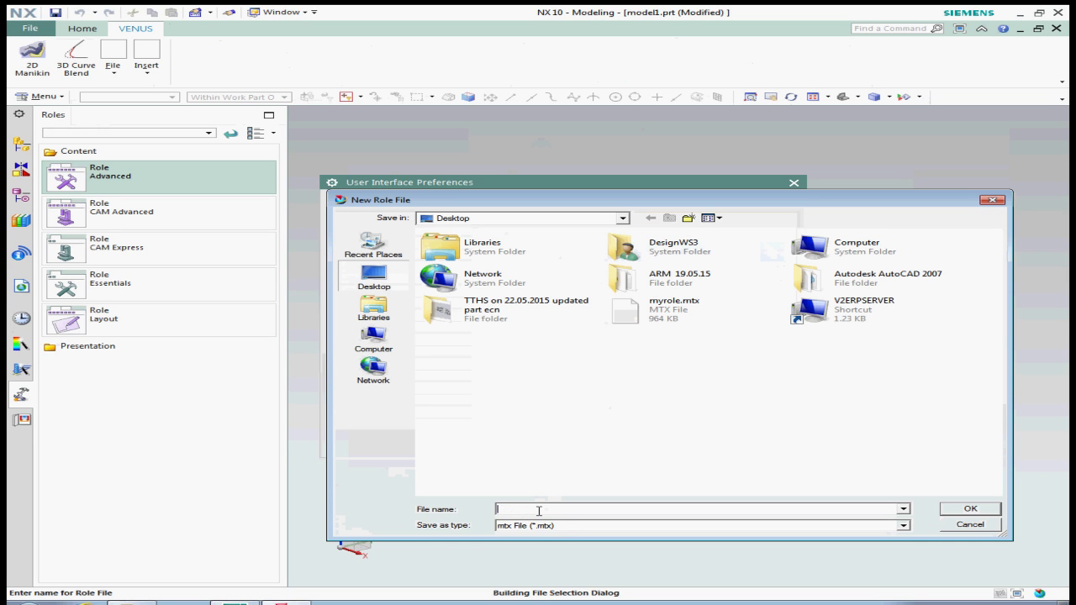
type("VENUS")
left_click(969, 510)
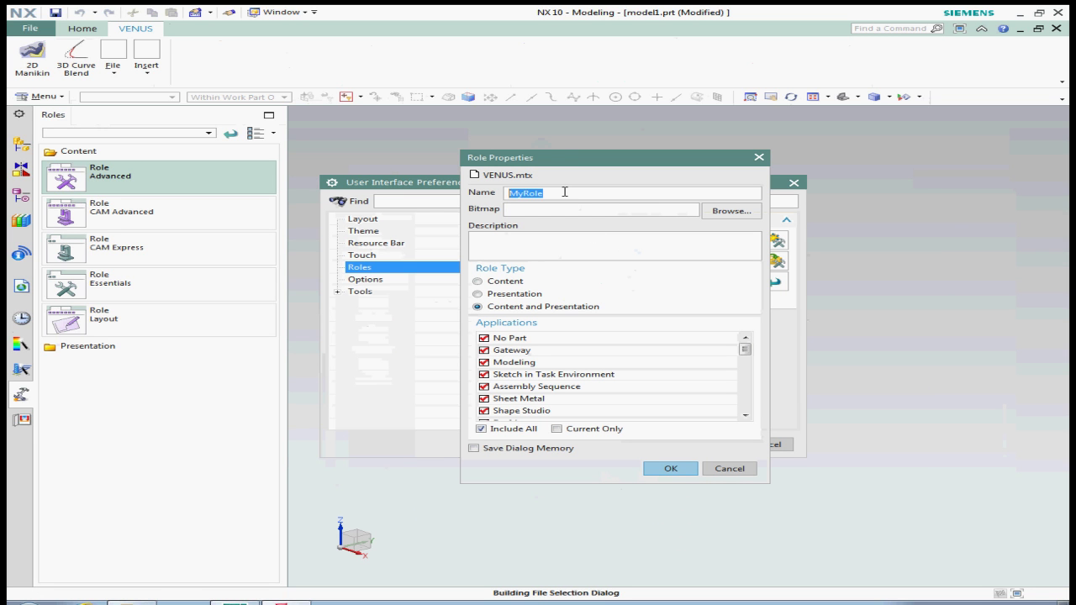
type("VENUS")
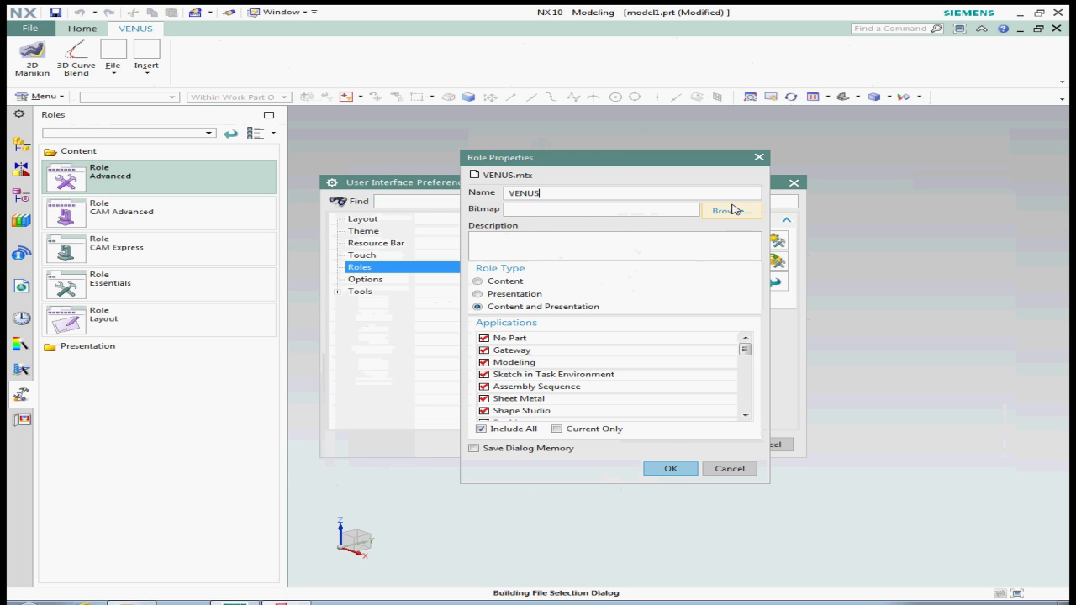
left_click(673, 469)
left_click(647, 445)
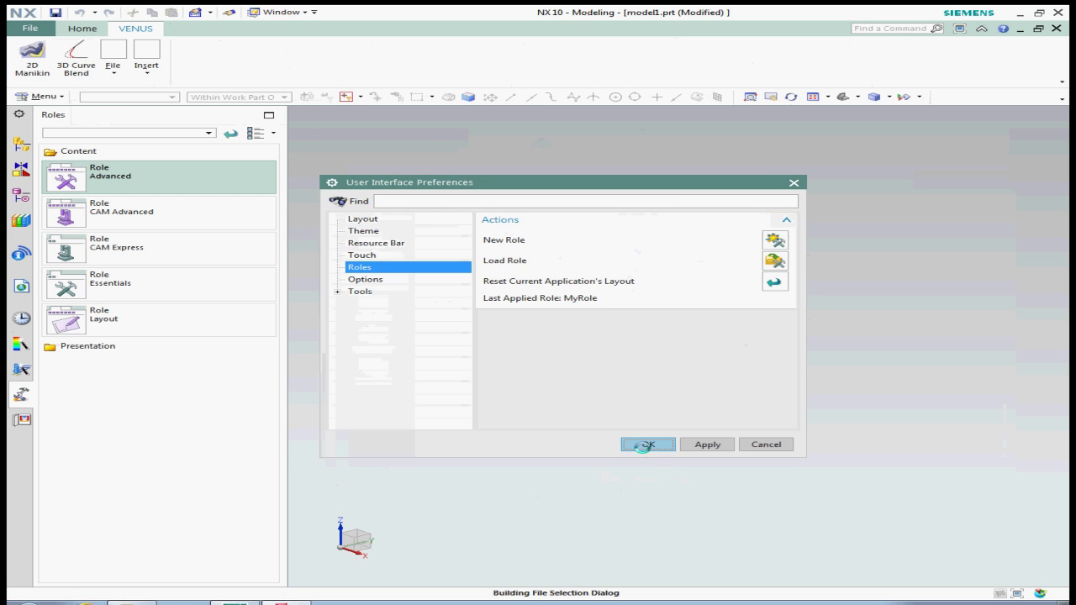
Switch to the Advanced role, then delete the VENUS (Custom) tab via Customize > Tabs/Bars
left_click(78, 184)
left_click(630, 30)
right_click(698, 34)
left_click(744, 394)
left_click(649, 178)
scroll(805, 395, "down", 3)
left_click(605, 395)
left_click(861, 237)
left_click(625, 323)
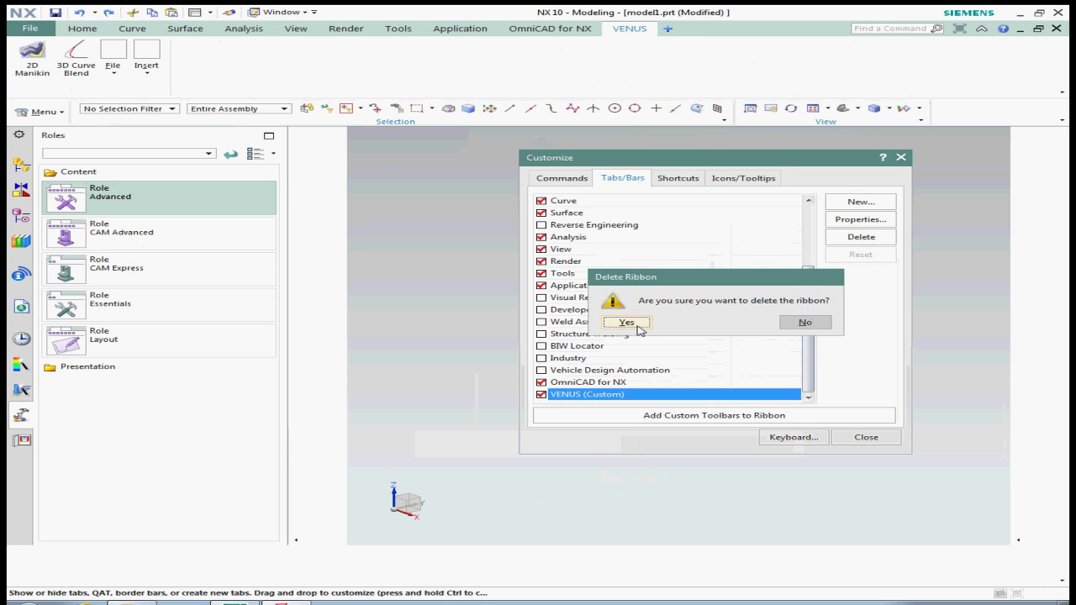
left_click(866, 437)
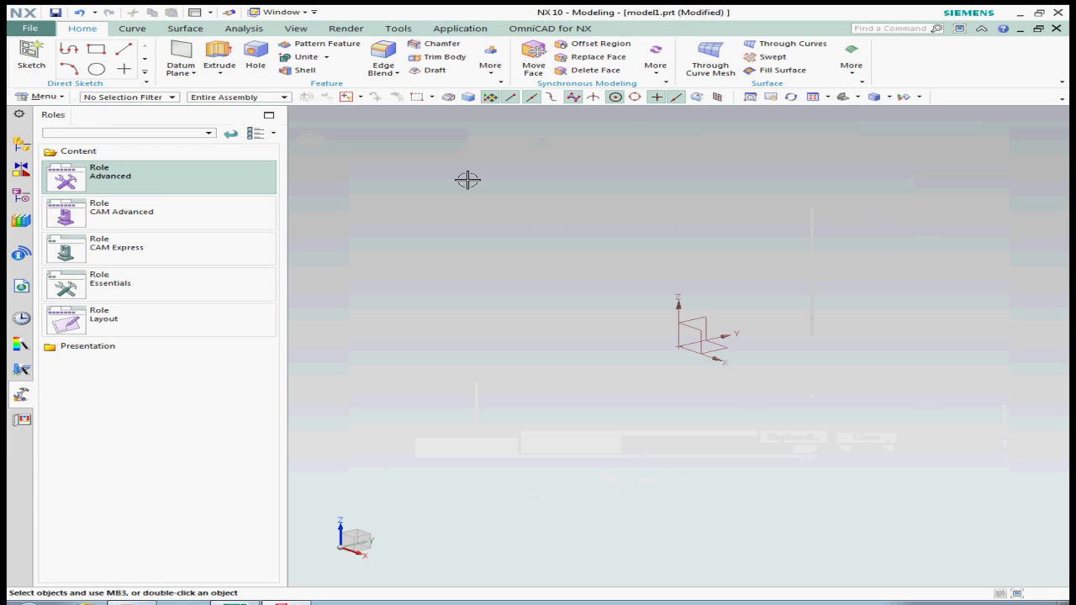
Load the VENUS.mtx role file from User Interface Preferences > Roles
key("ctrl+2")
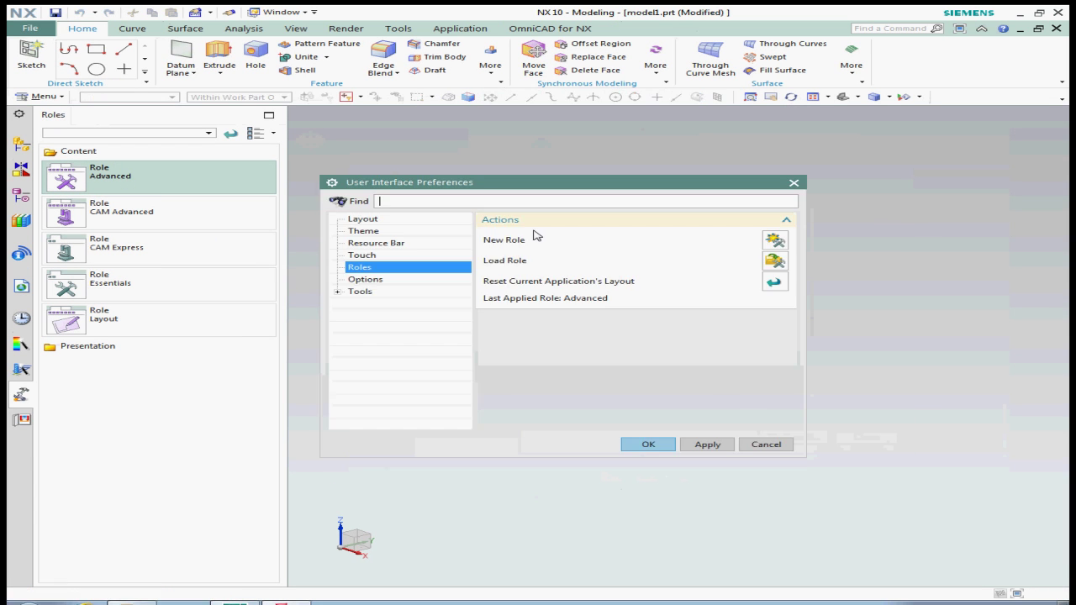
left_click(774, 260)
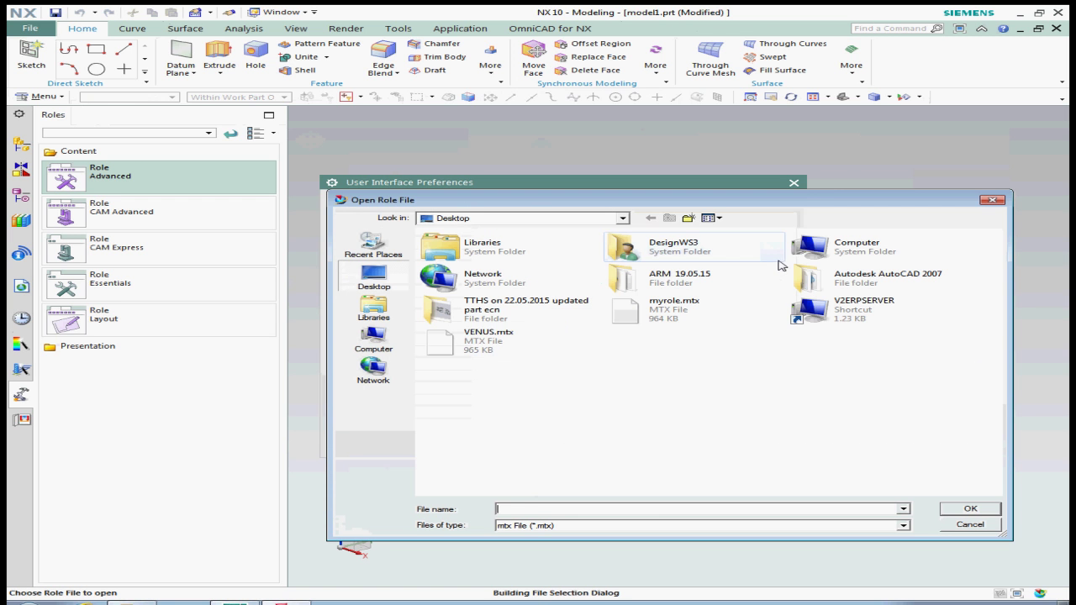
left_click(555, 353)
left_click(968, 510)
left_click(646, 444)
Check the restored VENUS tab and test Ctrl+Shift+N for N-Sided Surface, then cancel
left_click(137, 30)
key("ctrl+shift+n")
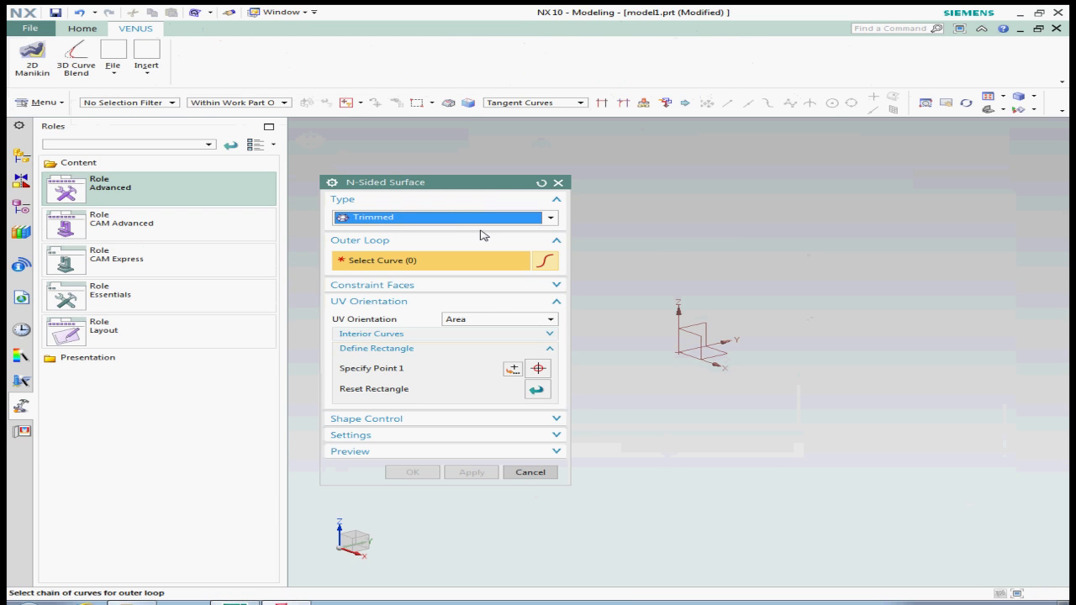
left_click(529, 472)
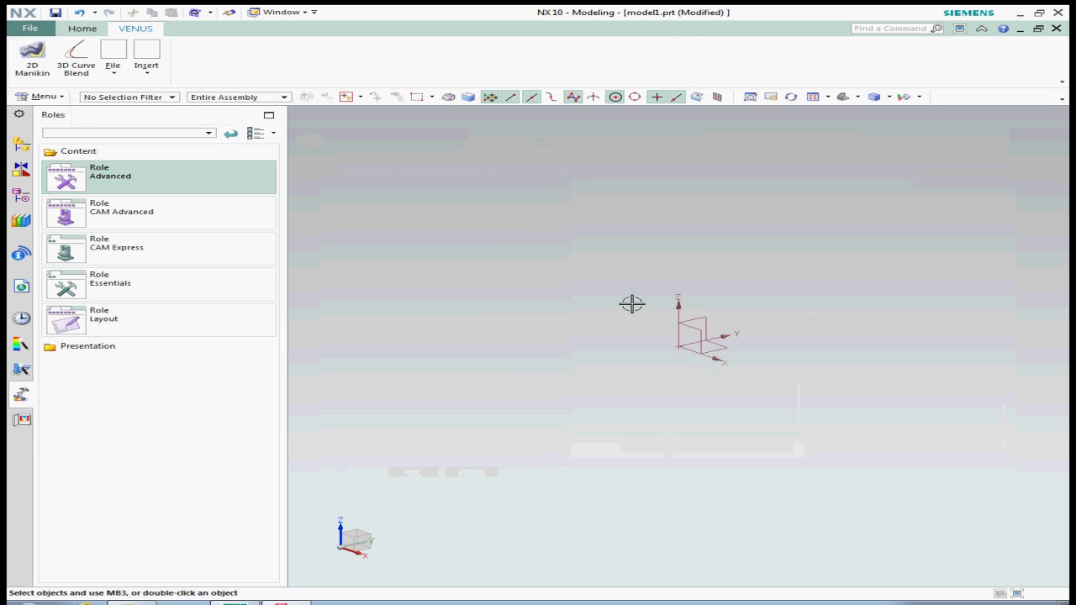